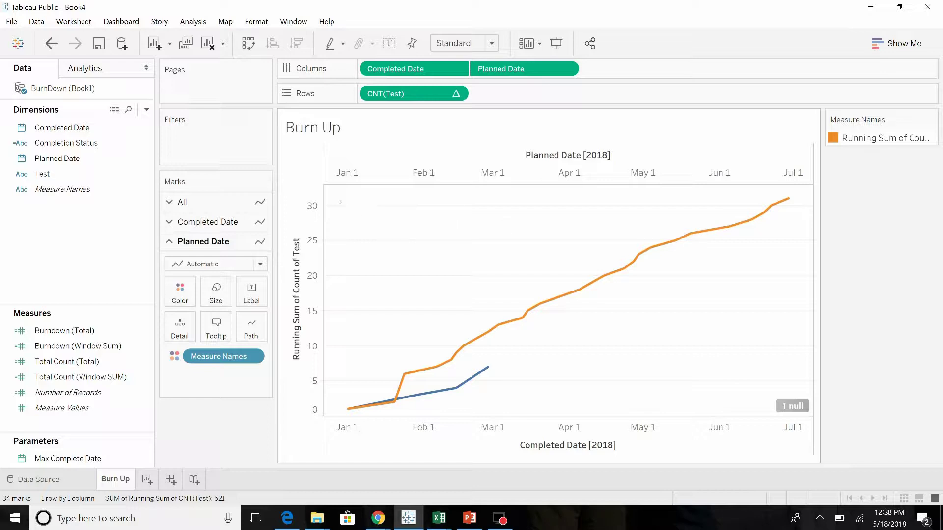
# Add a new blank worksheet, Sheet 2, next to the Burn Up sheet.
pyautogui.moveTo(361, 408)
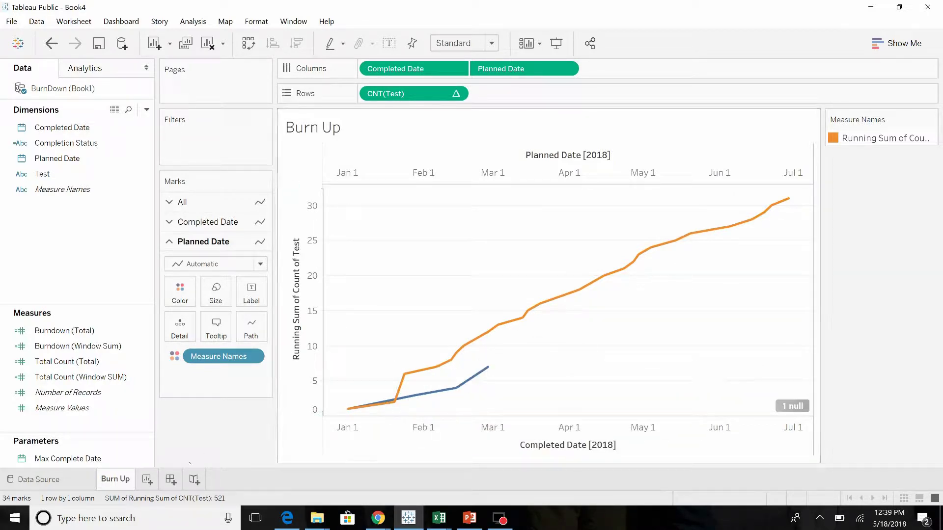
pyautogui.click(148, 480)
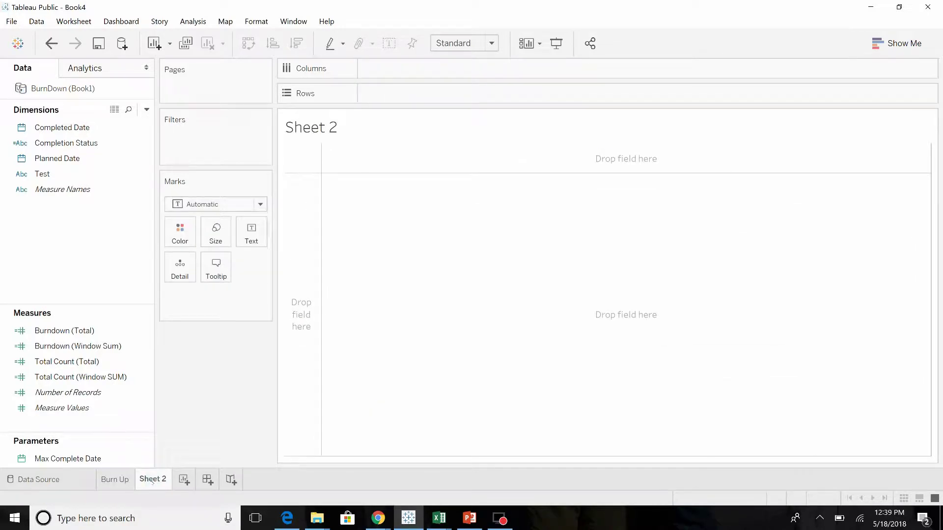
pyautogui.click(145, 362)
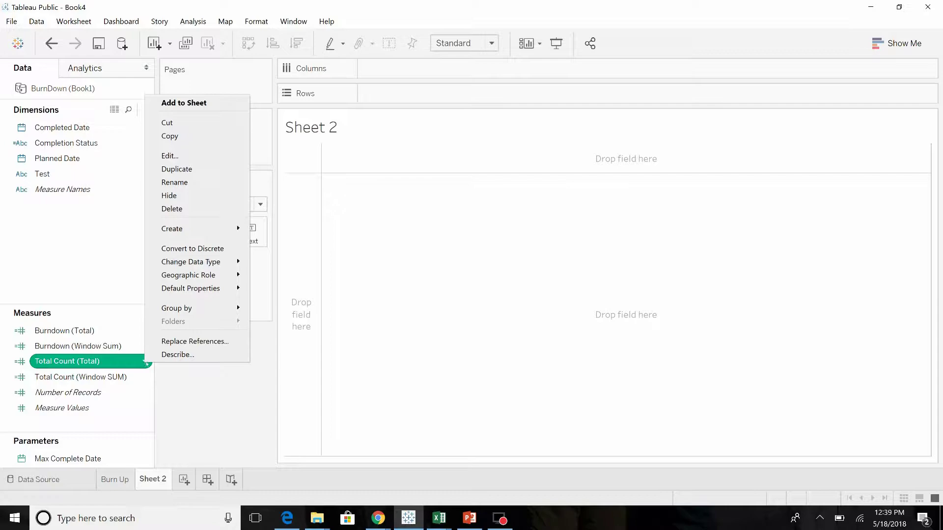
pyautogui.click(169, 156)
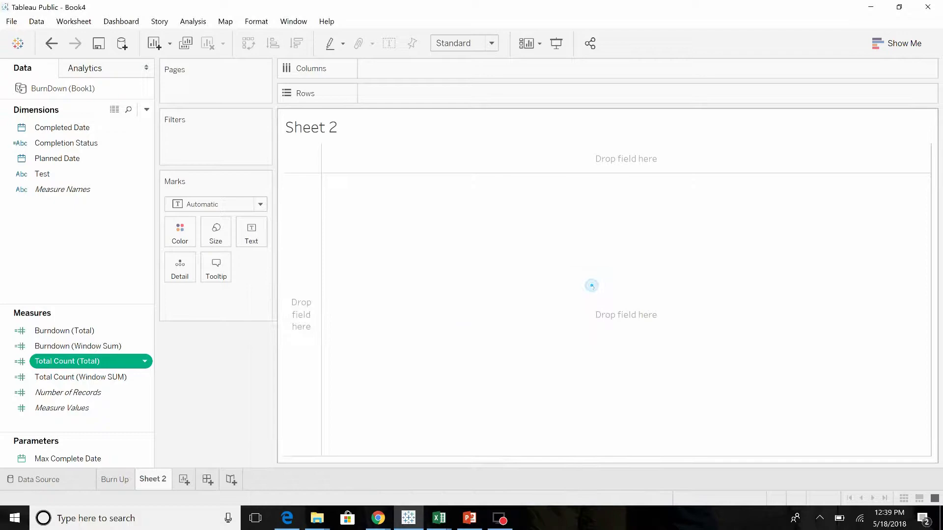
pyautogui.click(595, 287)
pyautogui.click(145, 330)
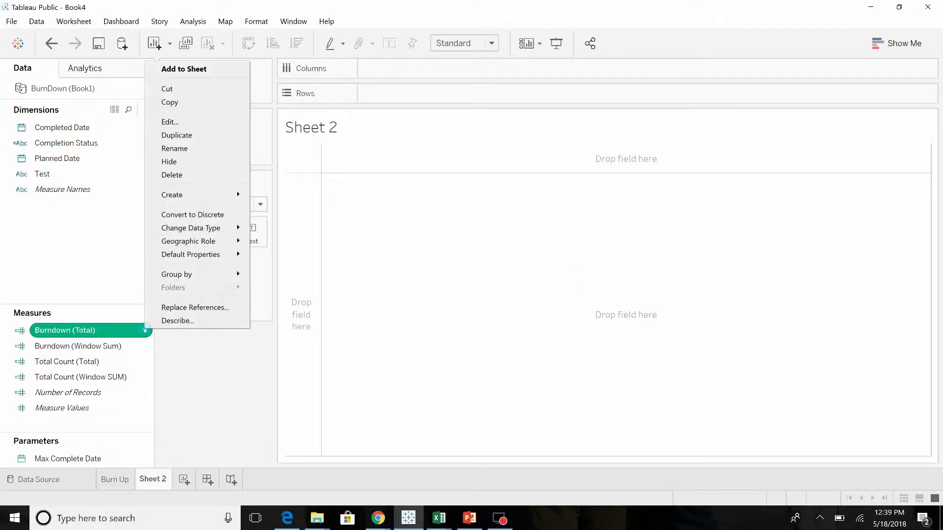
pyautogui.click(169, 122)
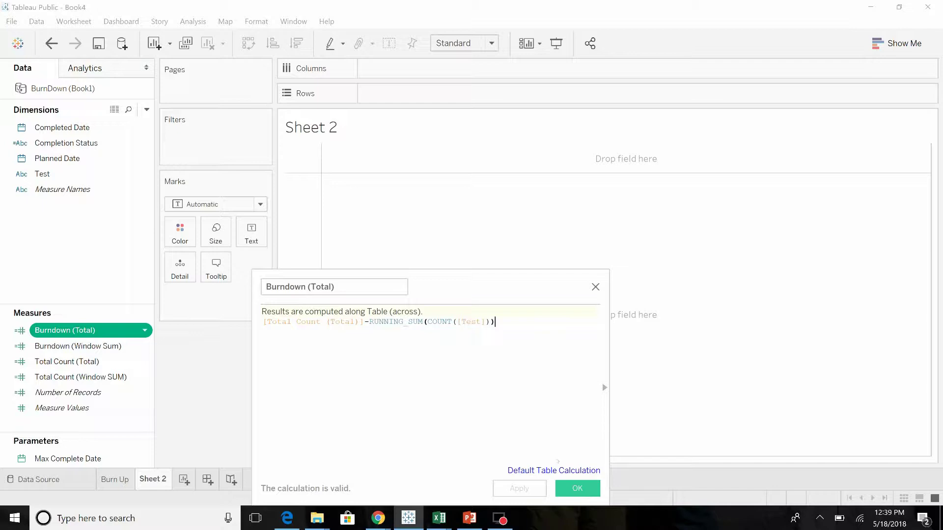
# Place Planned Date on Columns as an exact continuous date.
pyautogui.click(577, 488)
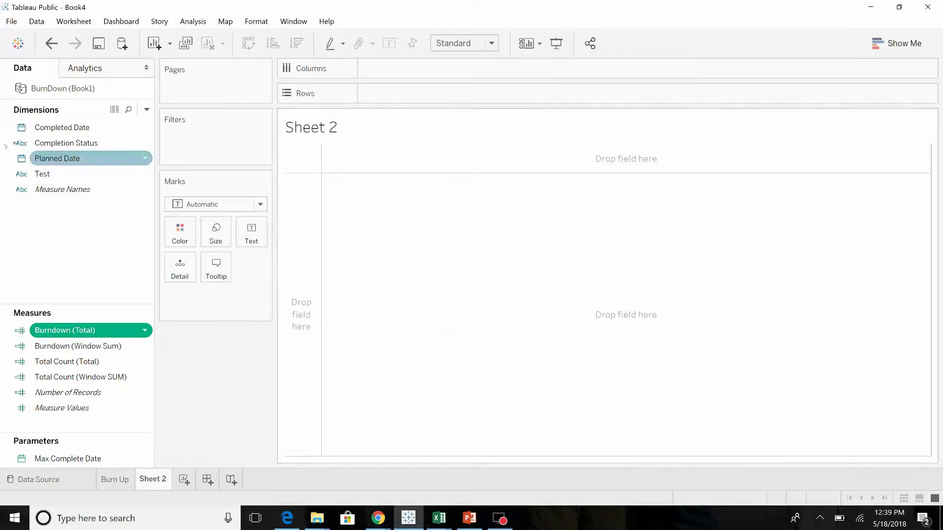
pyautogui.moveTo(65, 159); pyautogui.dragTo(448, 70)
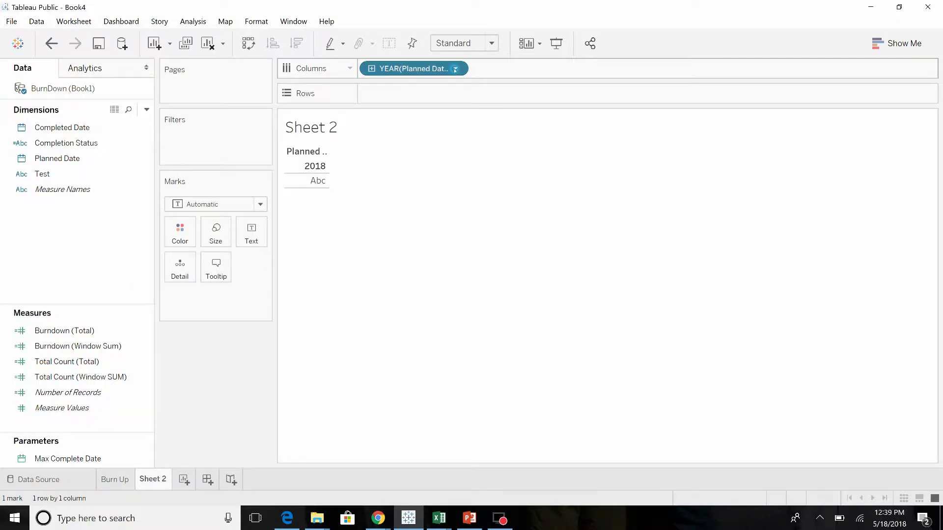
pyautogui.click(455, 69)
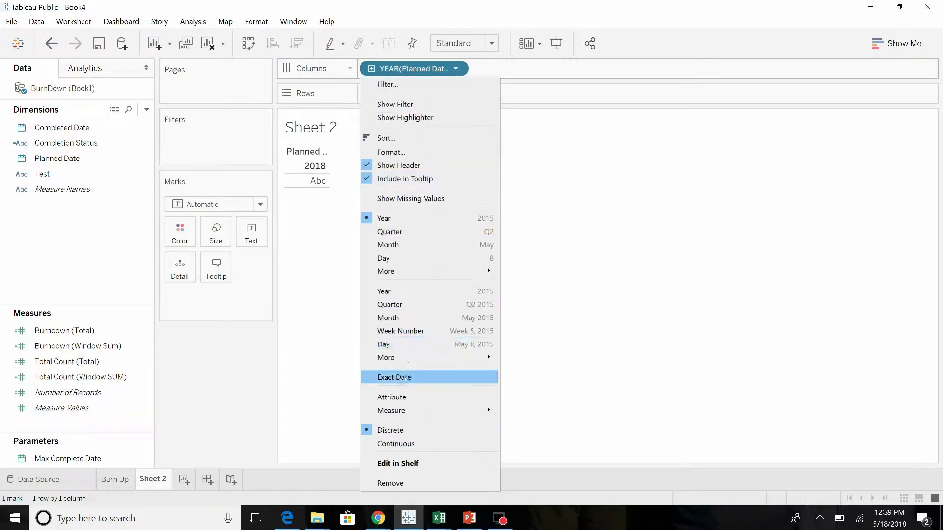
pyautogui.click(400, 378)
# Plot Burndown (Total) on Rows so the line falls from 30 to 0 across 2018.
pyautogui.click(113, 347)
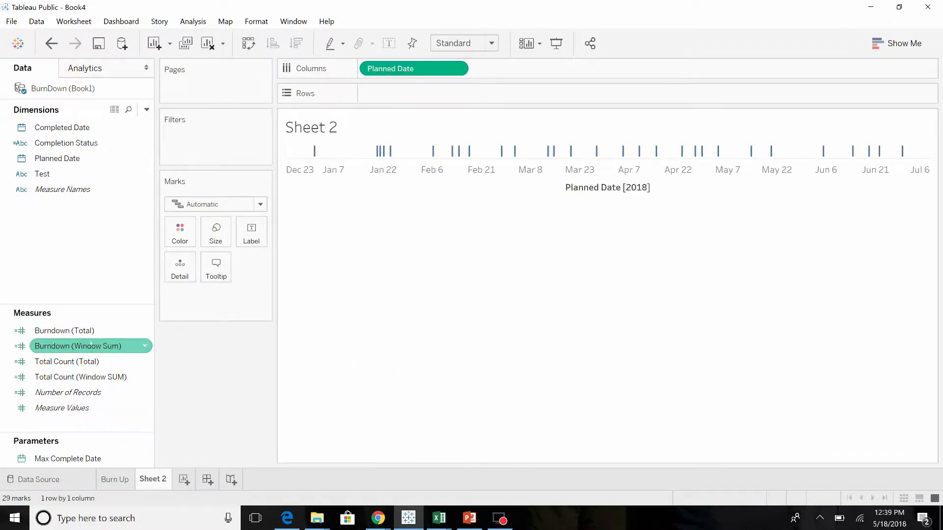
pyautogui.click(64, 330)
pyautogui.moveTo(64, 331); pyautogui.dragTo(404, 101)
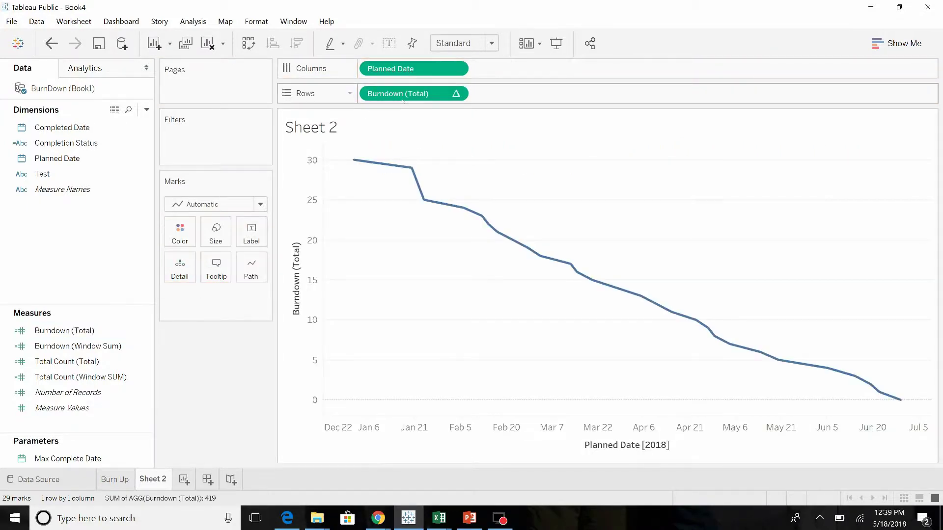
pyautogui.click(95, 329)
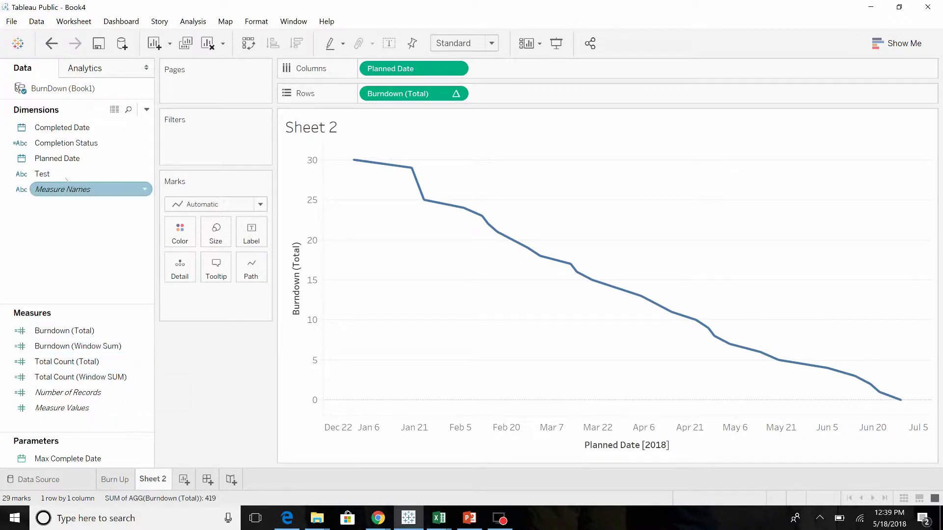
pyautogui.moveTo(352, 167)
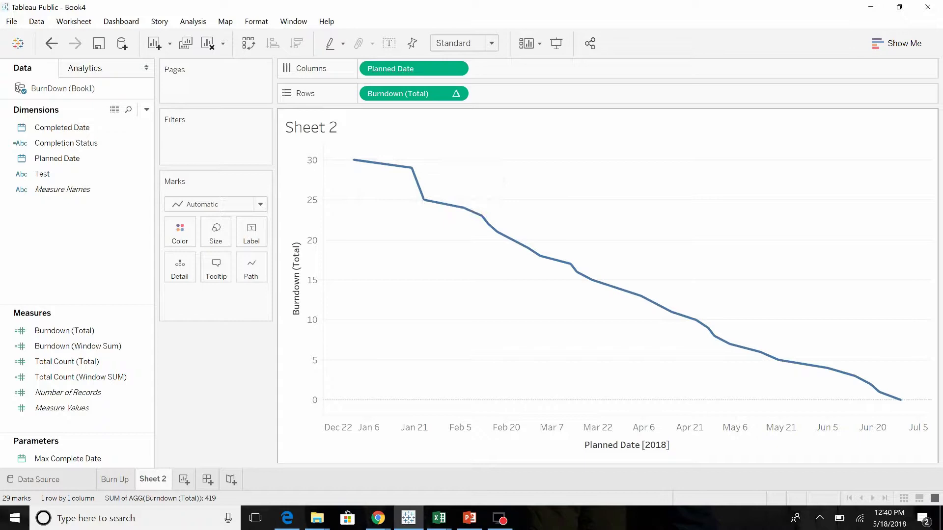
pyautogui.moveTo(907, 400)
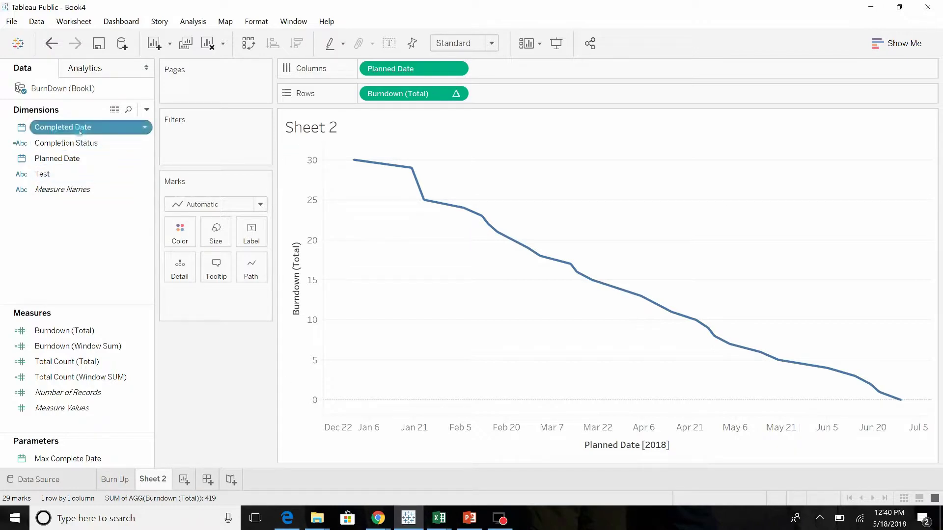
# Add Completed Date to Columns ahead of Planned Date, shown as an exact date.
pyautogui.moveTo(86, 127); pyautogui.dragTo(444, 70)
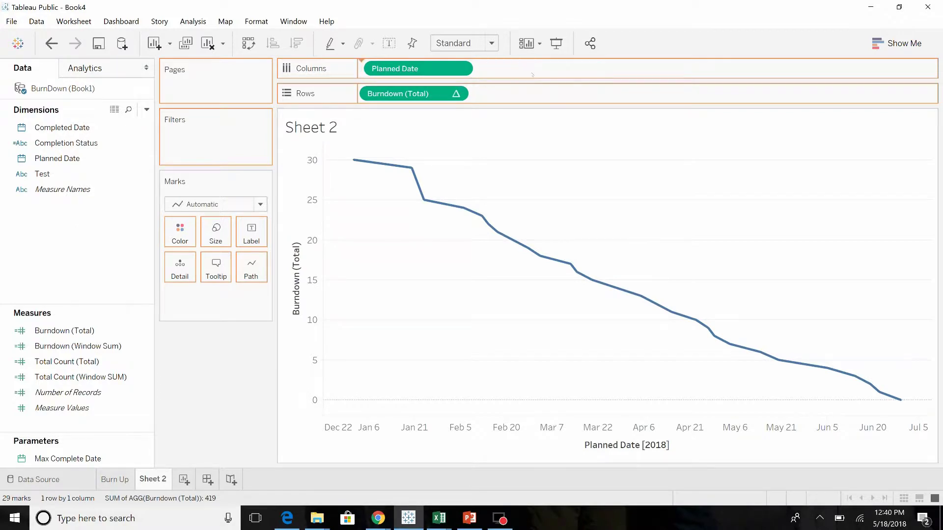
pyautogui.click(457, 69)
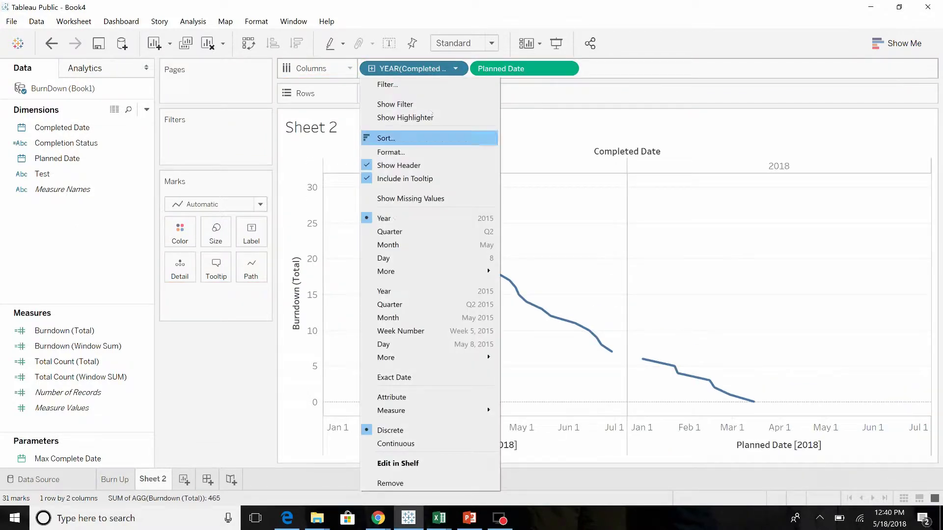
pyautogui.click(375, 379)
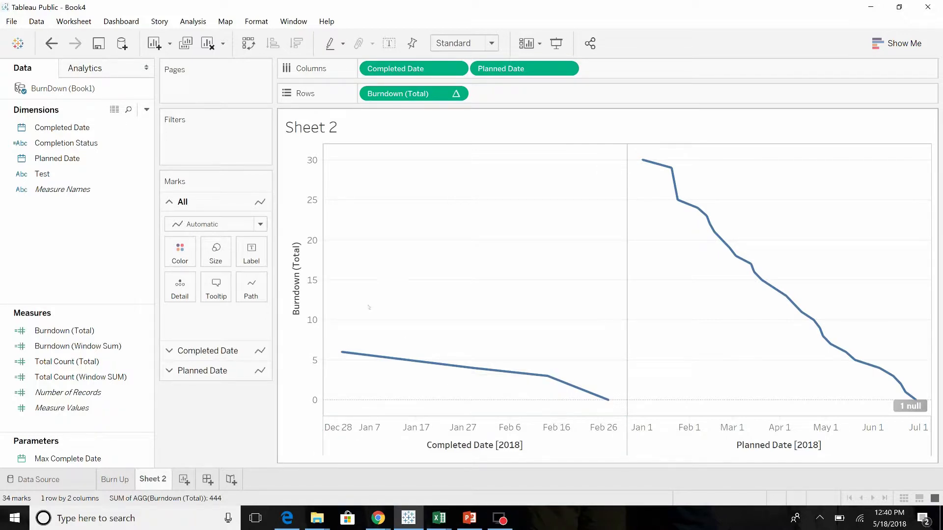
pyautogui.moveTo(345, 355)
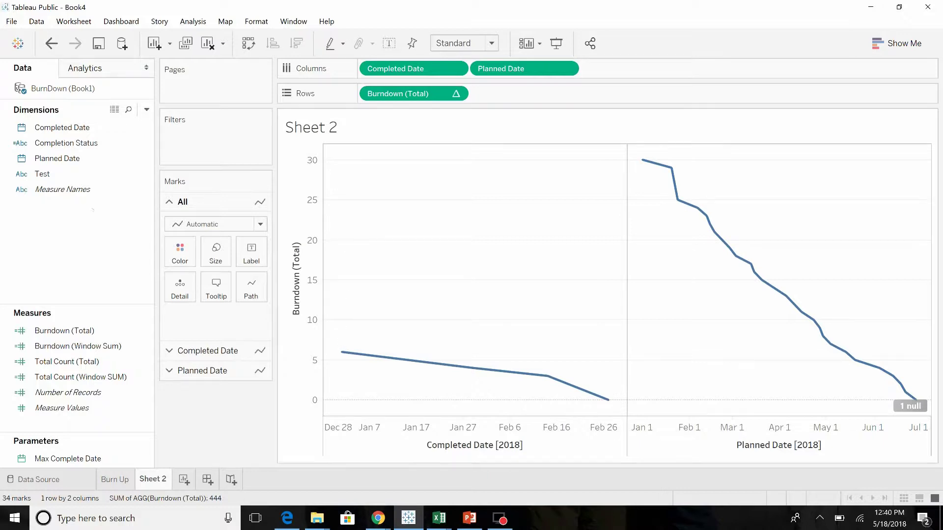
# Put Completion Status on Detail for the Completed Date marks card.
pyautogui.click(58, 143)
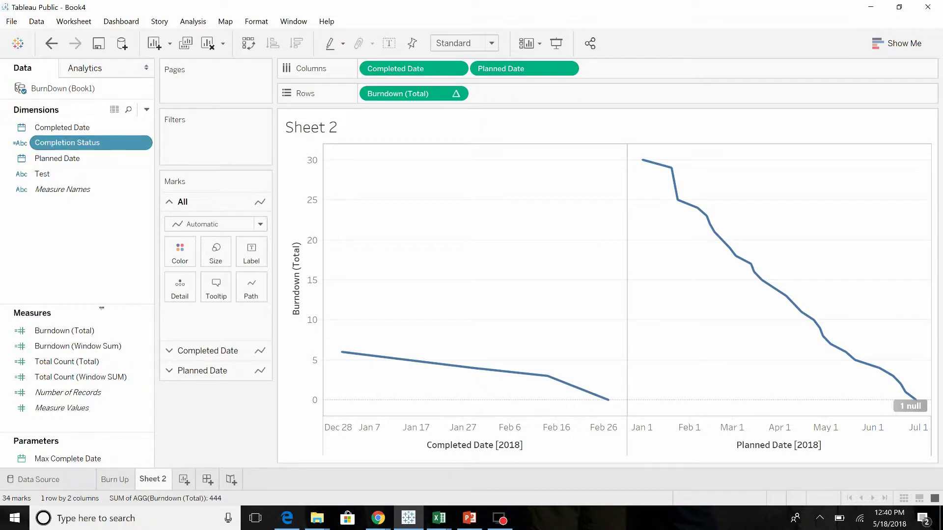
pyautogui.click(207, 351)
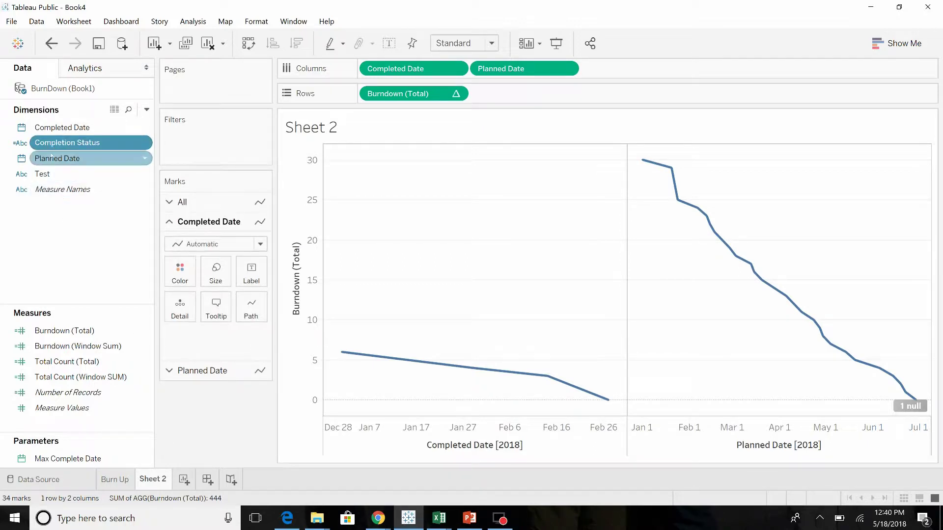
pyautogui.moveTo(49, 144); pyautogui.dragTo(180, 319)
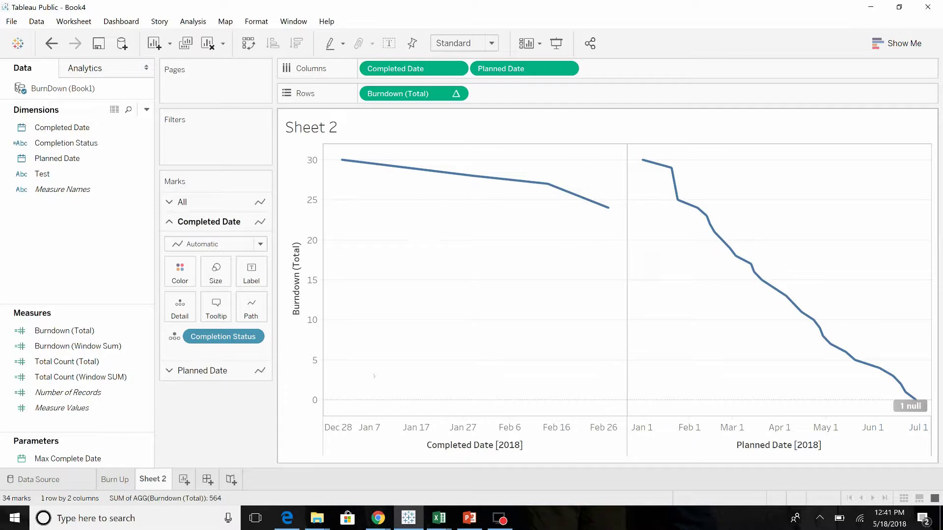
# Combine the Planned Date and Completed Date panes into a synchronized dual axis.
pyautogui.rightClick(502, 445)
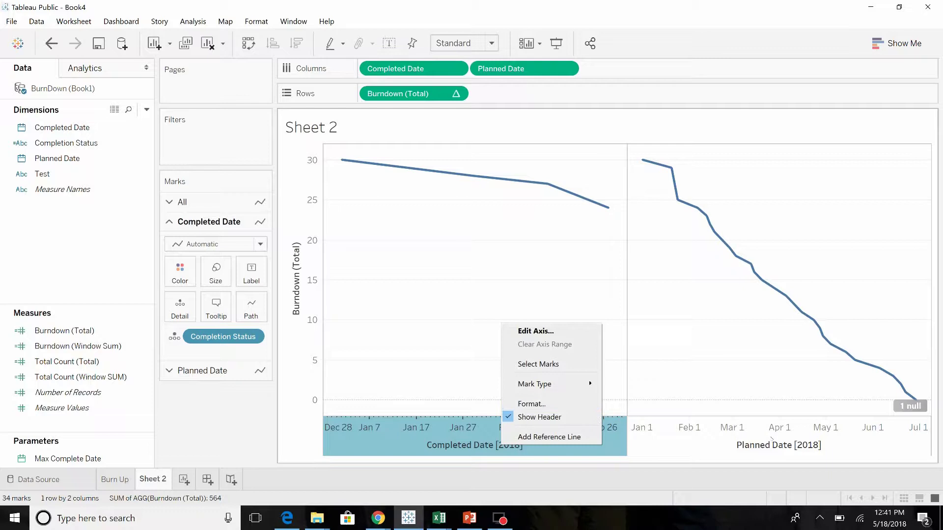
pyautogui.rightClick(771, 438)
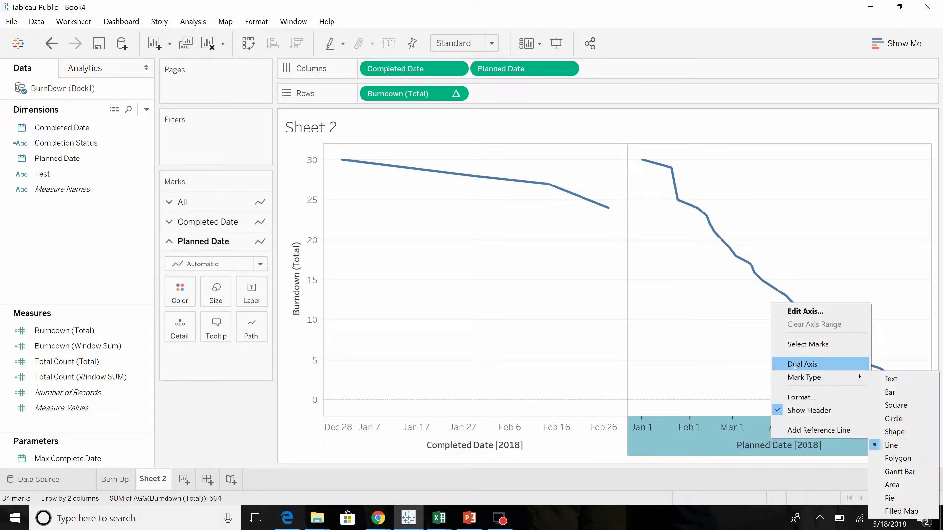
pyautogui.click(795, 364)
pyautogui.rightClick(614, 443)
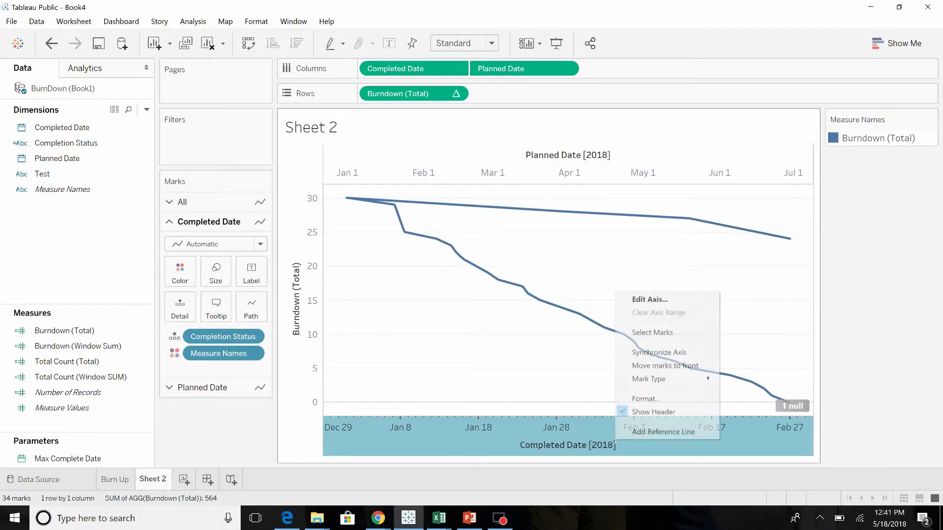
pyautogui.click(659, 352)
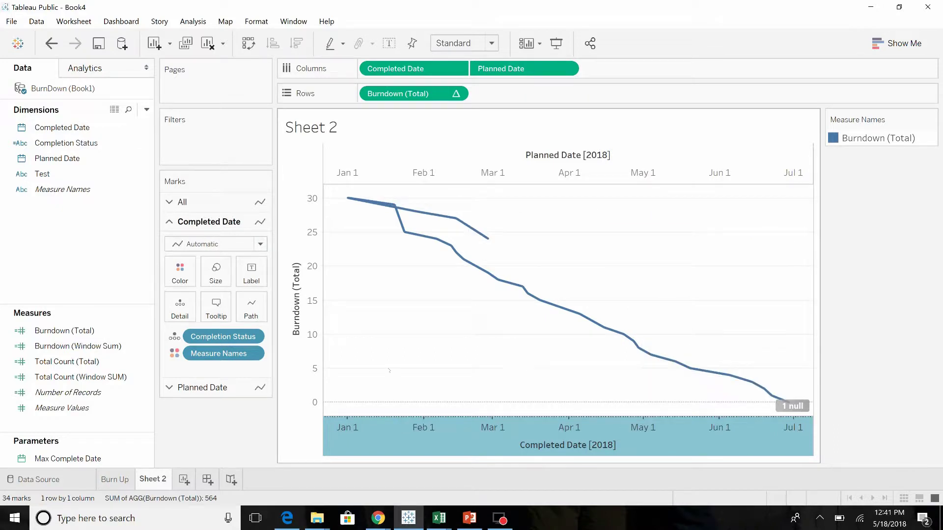
# Remove Measure Names from the Completed Date marks and colour that line orange.
pyautogui.click(197, 436)
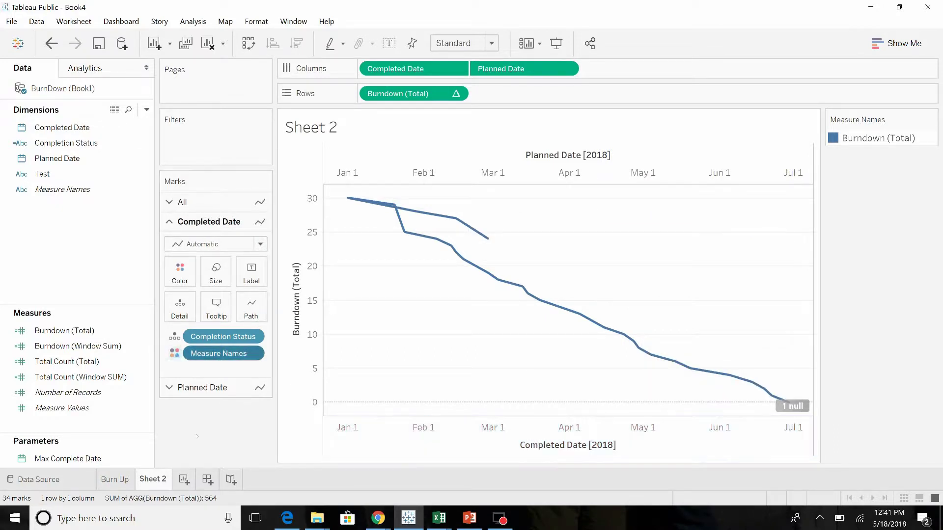
pyautogui.moveTo(236, 354); pyautogui.dragTo(216, 422)
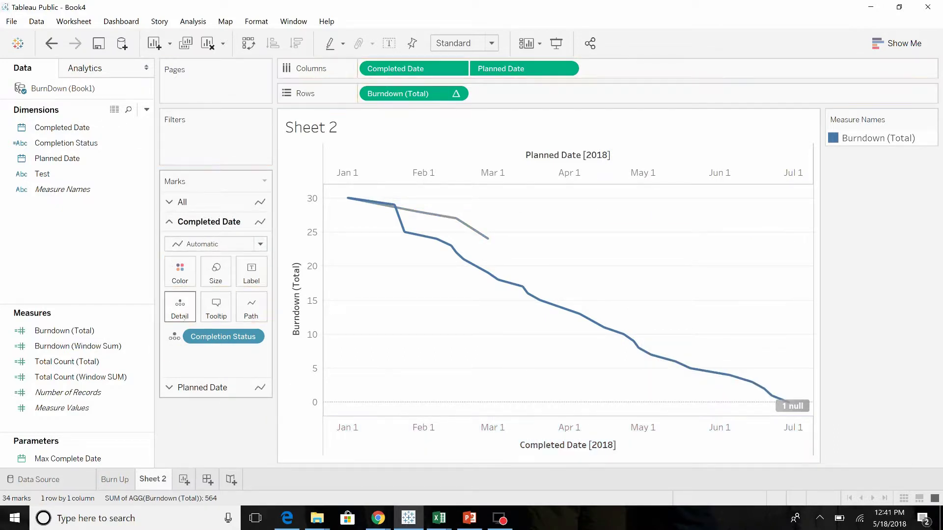
pyautogui.click(177, 275)
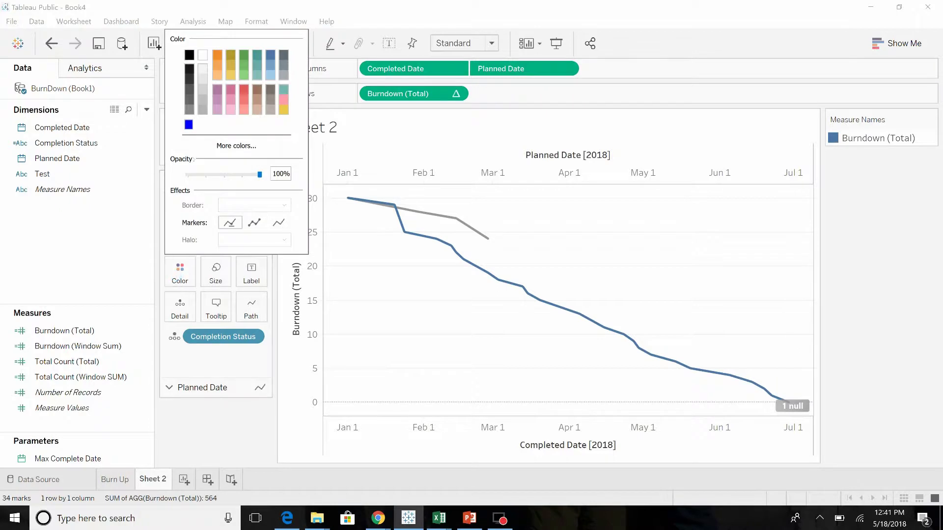
pyautogui.click(217, 54)
pyautogui.click(198, 424)
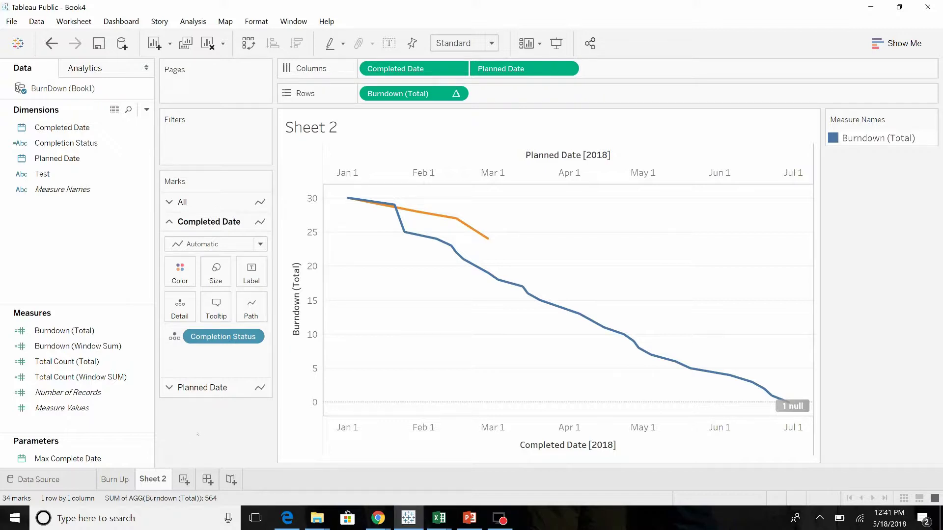
# Create a blank Sheet 3 and duplicate Sheet 2 as Sheet 2 (2).
pyautogui.click(185, 483)
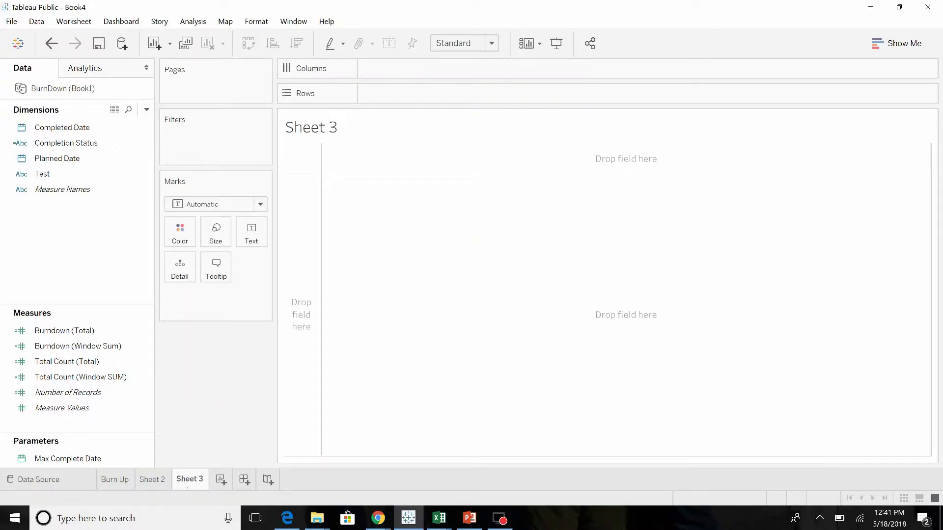
pyautogui.rightClick(162, 484)
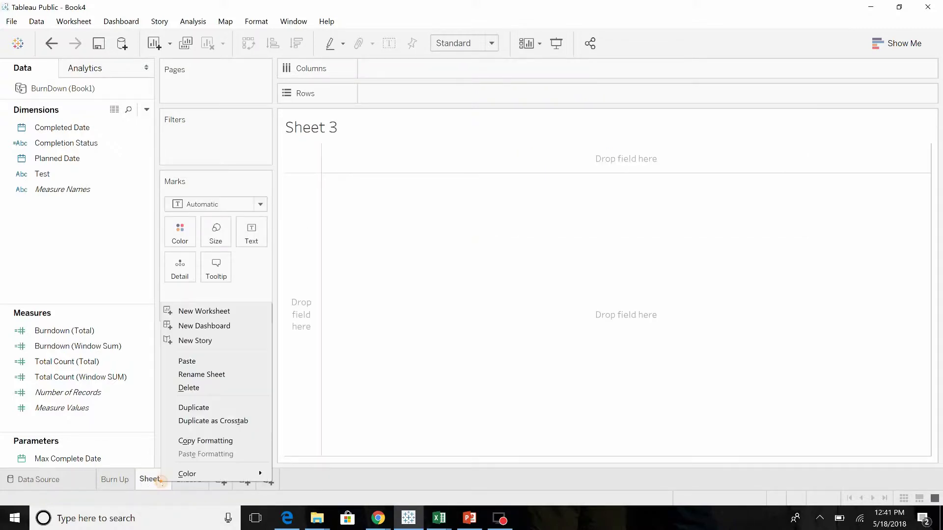
pyautogui.click(207, 407)
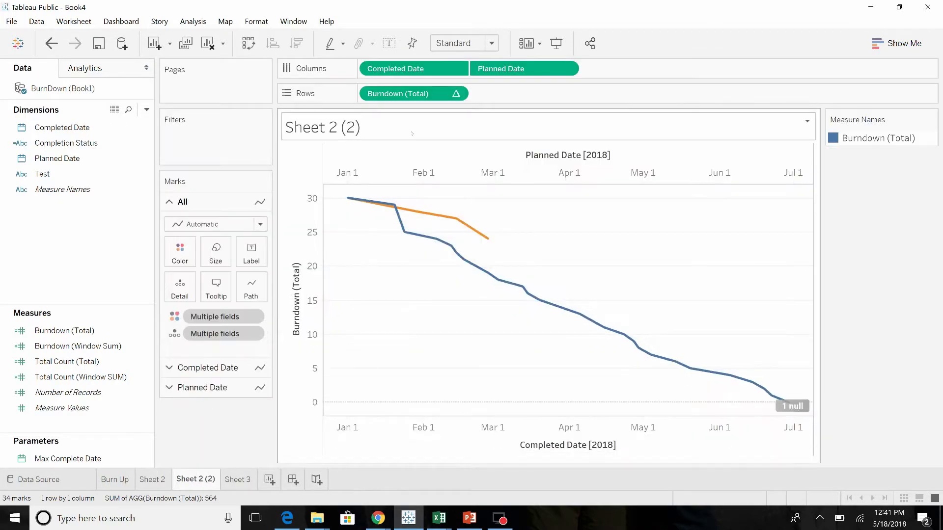
# Review the Total Count (Total) calculation formula without changing it.
pyautogui.click(136, 365)
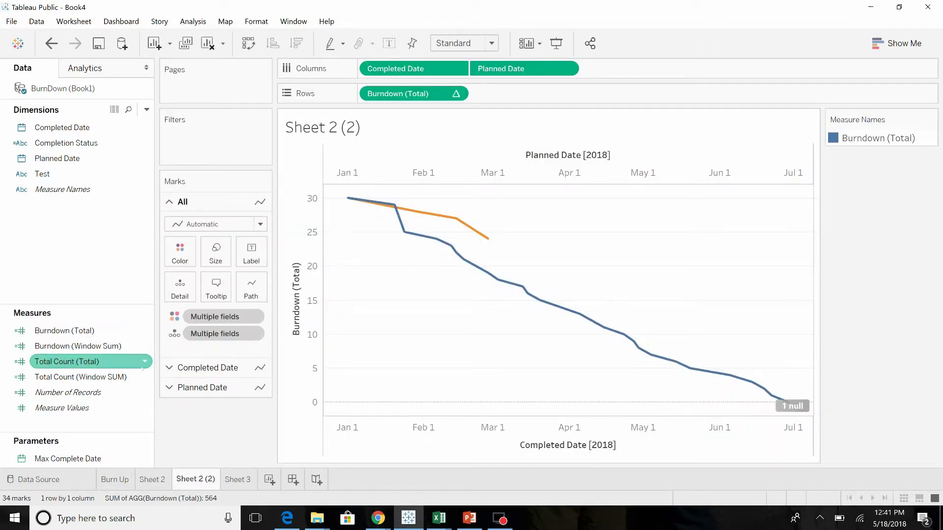
pyautogui.rightClick(142, 367)
pyautogui.click(181, 162)
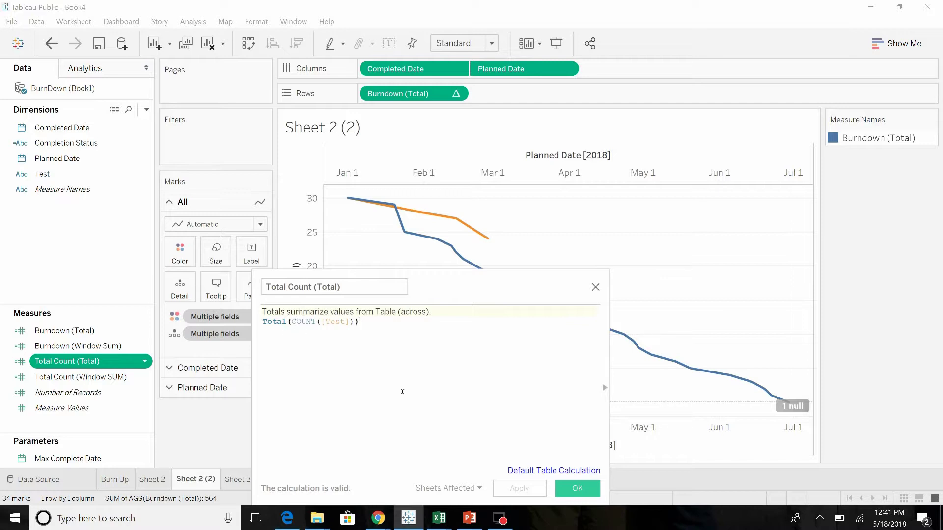
pyautogui.click(595, 287)
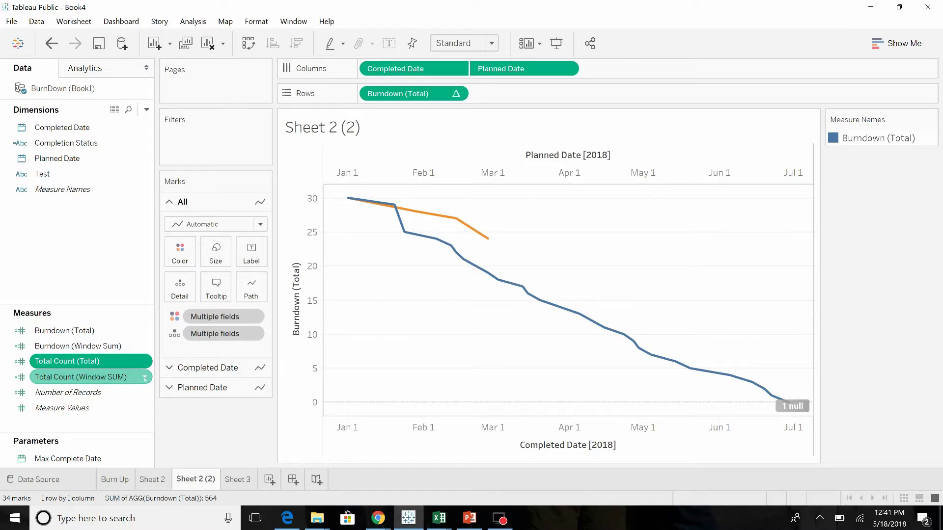
pyautogui.rightClick(145, 378)
pyautogui.click(196, 166)
pyautogui.click(281, 336)
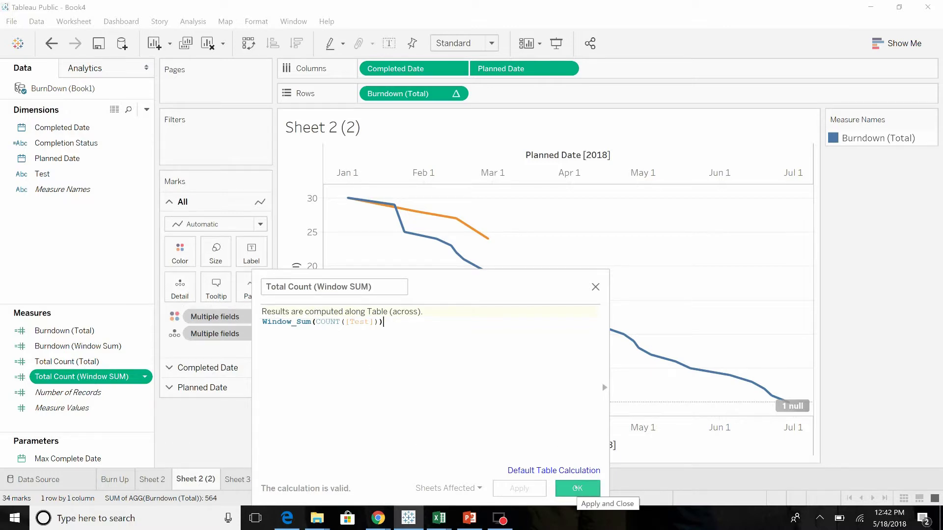
pyautogui.click(577, 488)
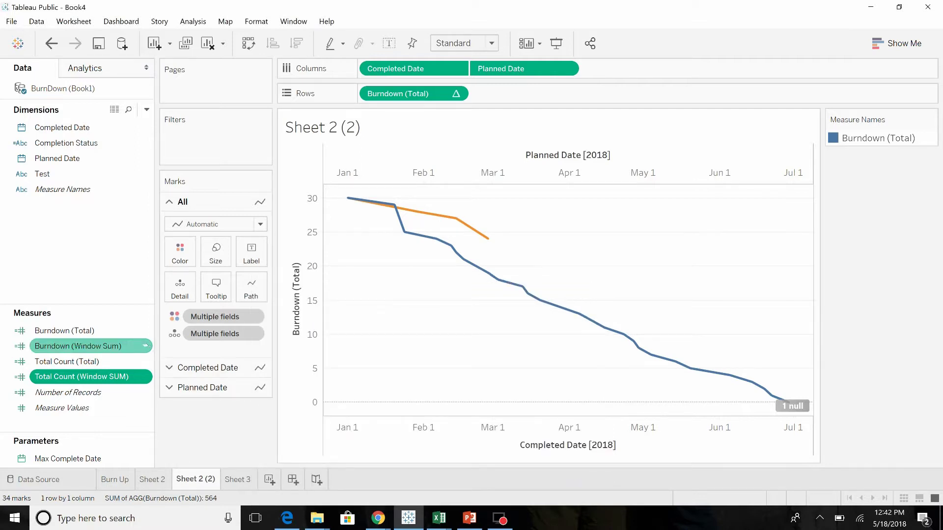
pyautogui.click(146, 345)
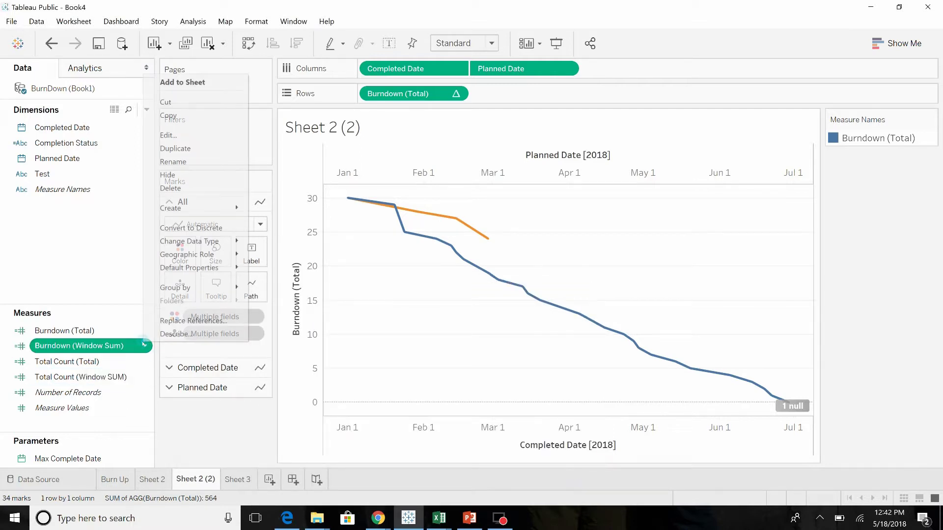
pyautogui.click(187, 137)
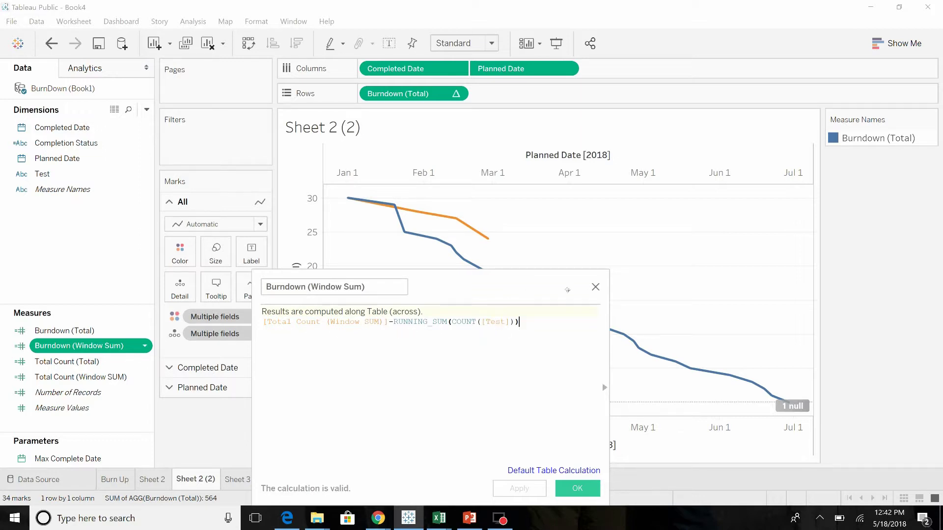
pyautogui.click(595, 287)
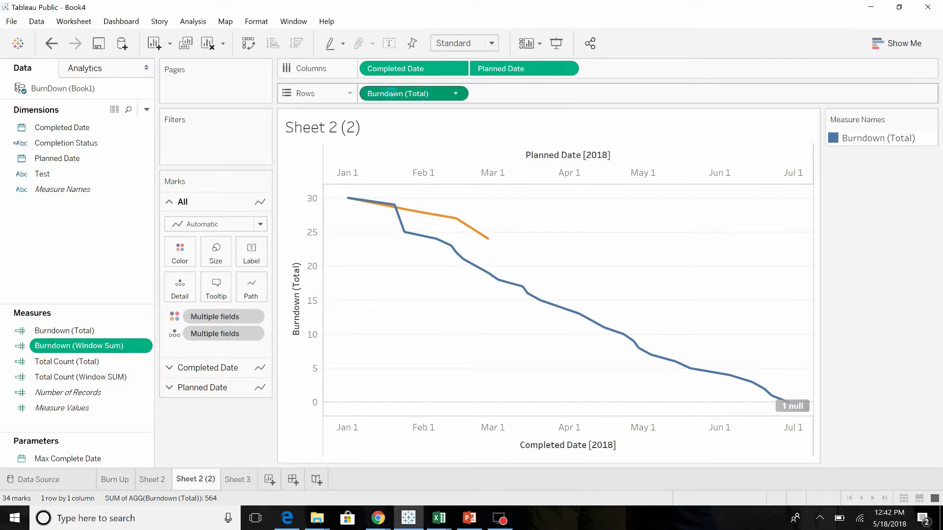
# Swap Burndown (Total) for Burndown (Window Sum) on Rows, dropping Completion Status from Completed Date marks.
pyautogui.moveTo(397, 93); pyautogui.dragTo(211, 435)
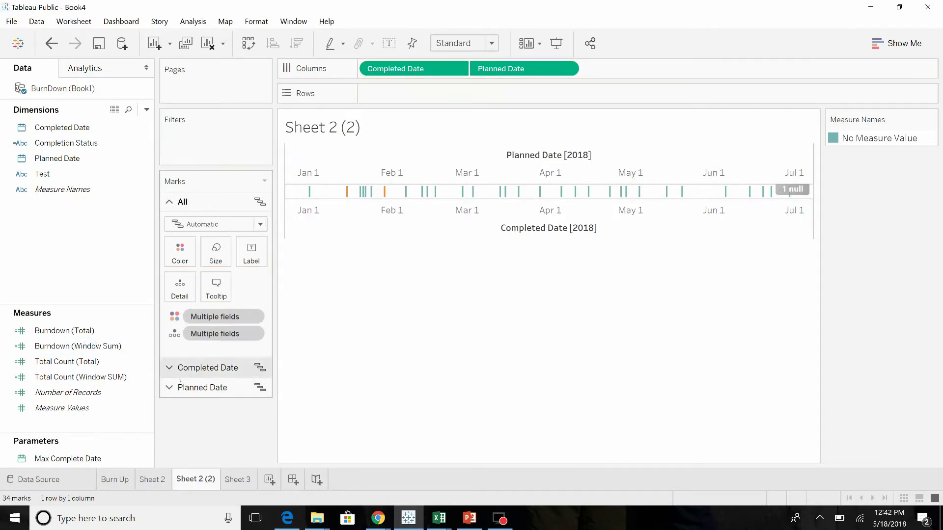
pyautogui.click(179, 369)
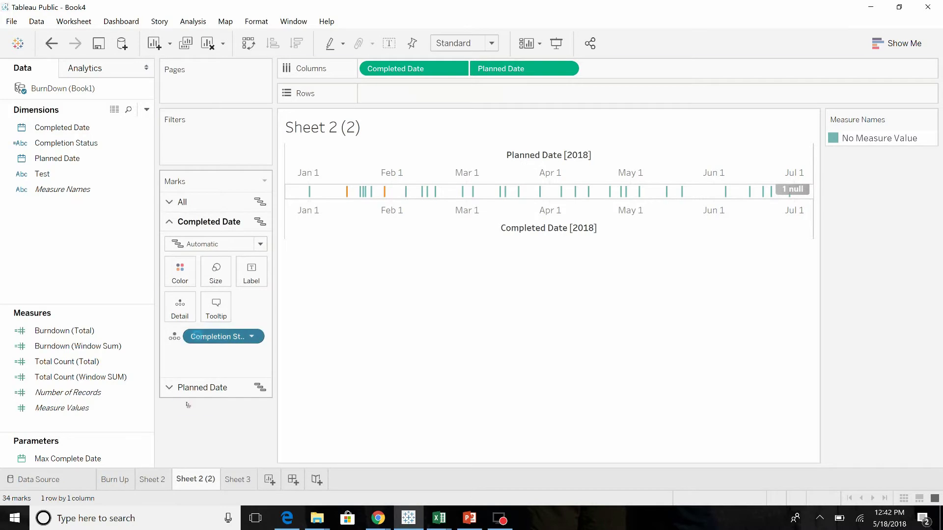
pyautogui.moveTo(223, 336); pyautogui.dragTo(81, 410)
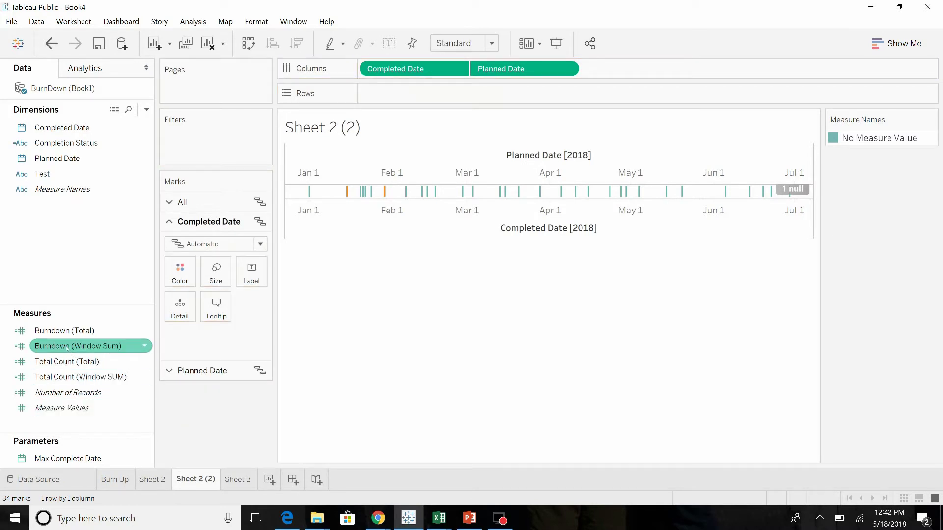
pyautogui.moveTo(68, 346); pyautogui.dragTo(427, 94)
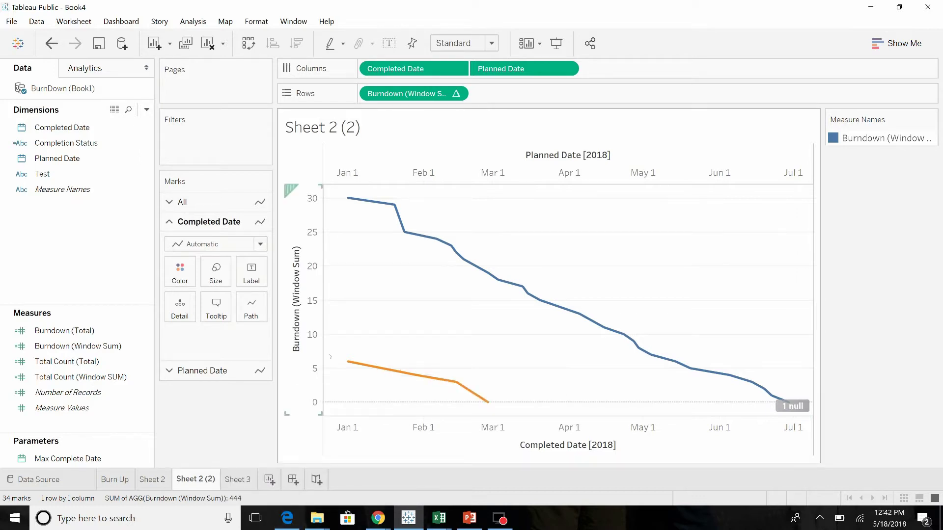
# Re-add Completion Status to Completed Date Detail and confirm the orange line hits 0 on 2/27/2018.
pyautogui.click(71, 146)
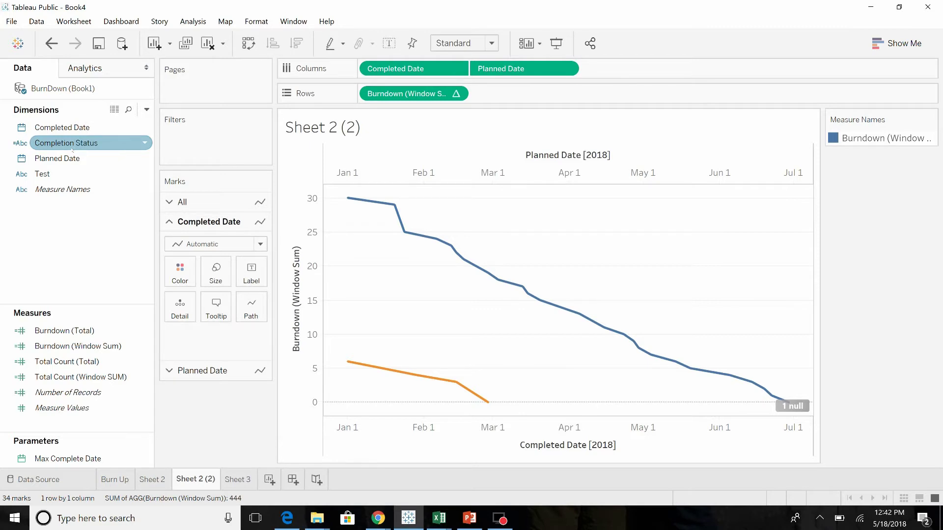
pyautogui.moveTo(72, 149); pyautogui.dragTo(185, 317)
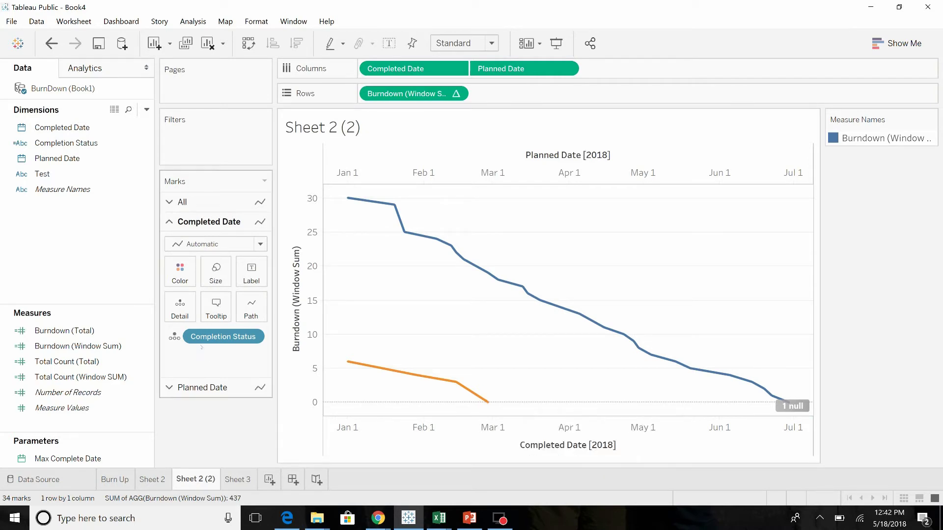
pyautogui.click(206, 337)
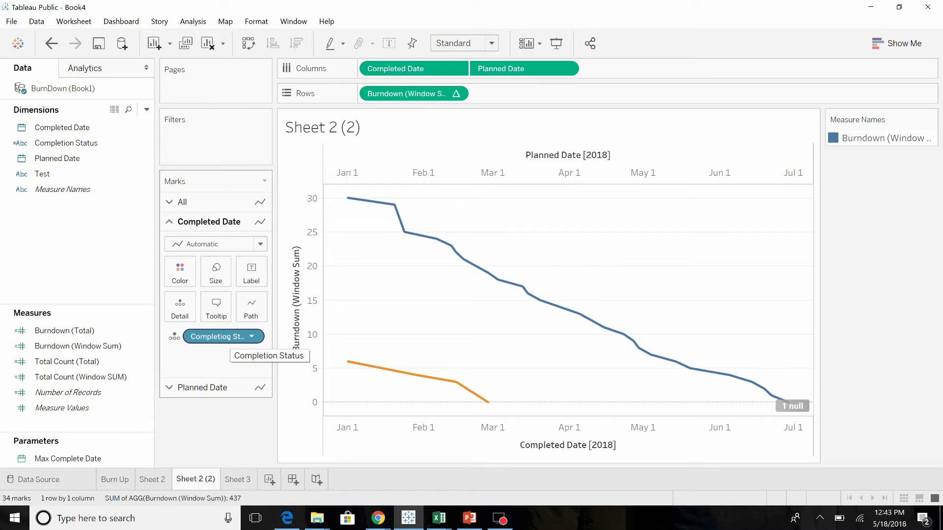
pyautogui.click(458, 357)
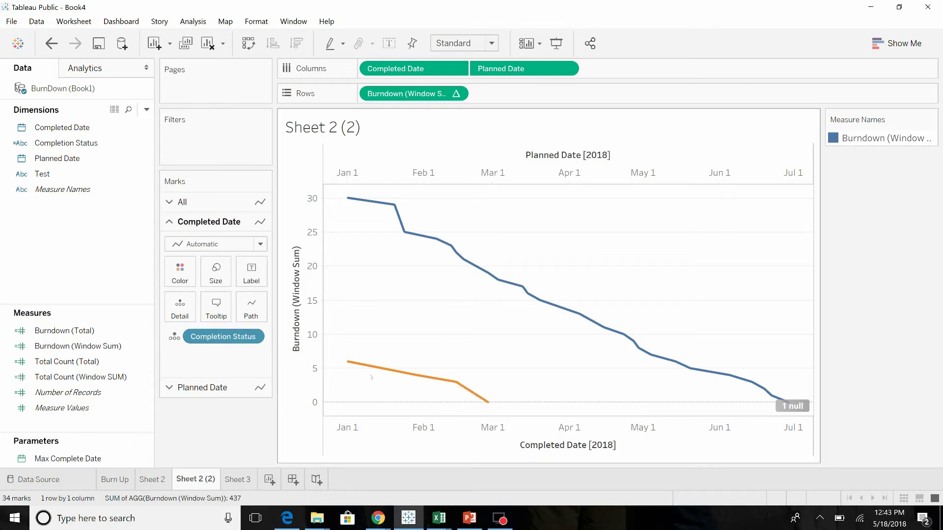
pyautogui.moveTo(351, 364)
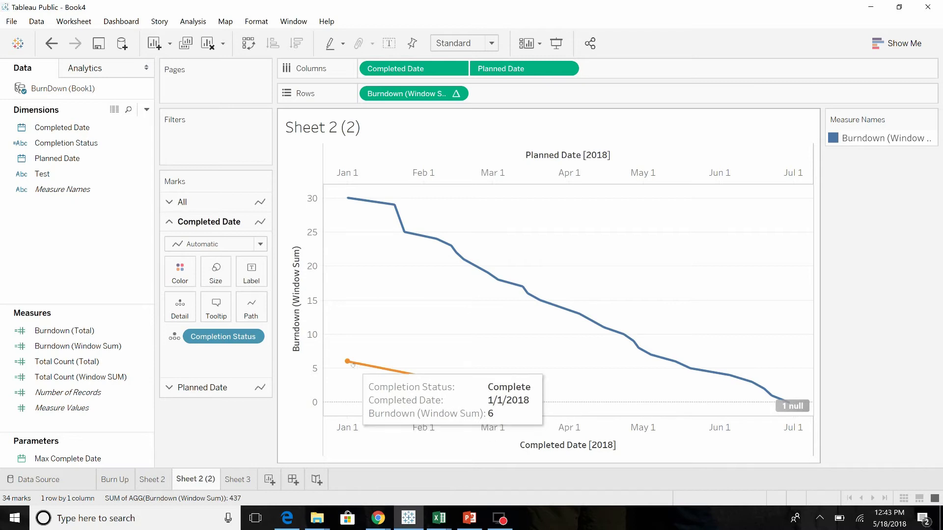
pyautogui.moveTo(451, 388)
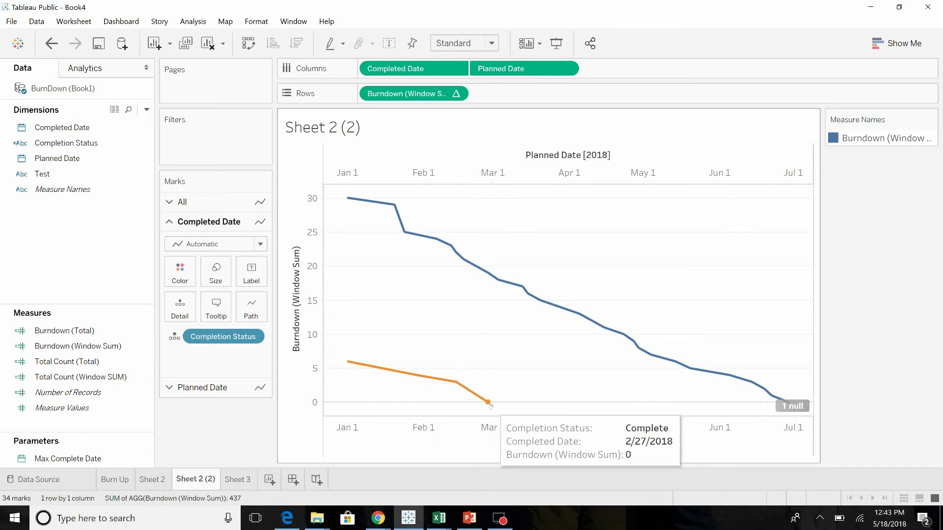